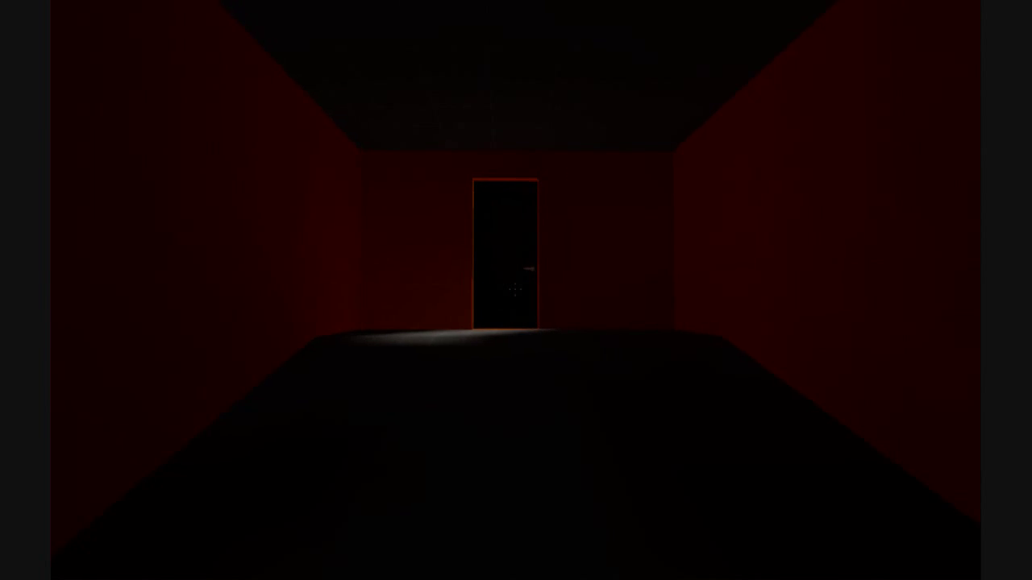
- Walk forward up to the door leading into the orange-walled yard
key("w")
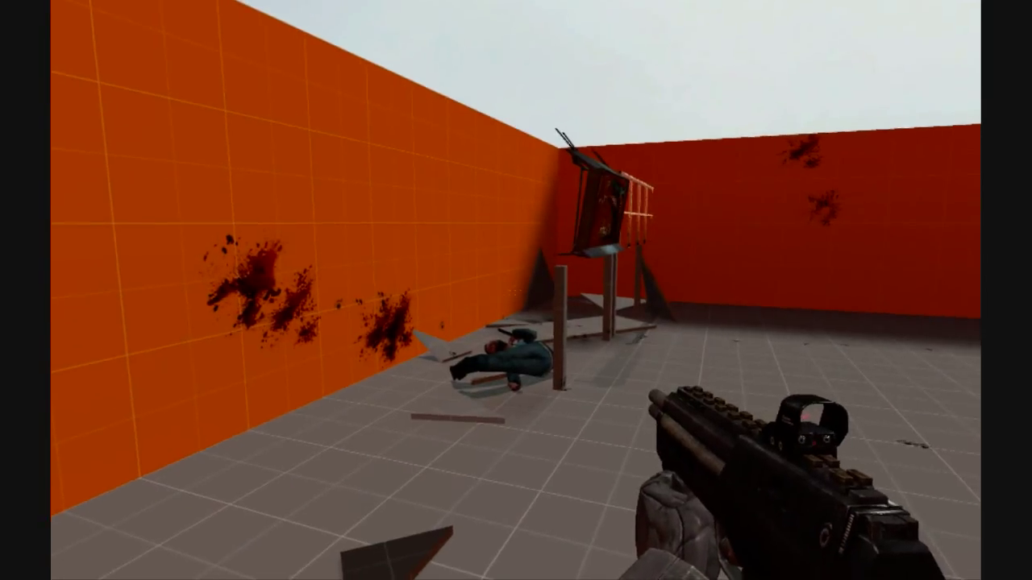
- Grab the triangular debris piece, fling it into the sky, then reload the submachine gun
key("e")
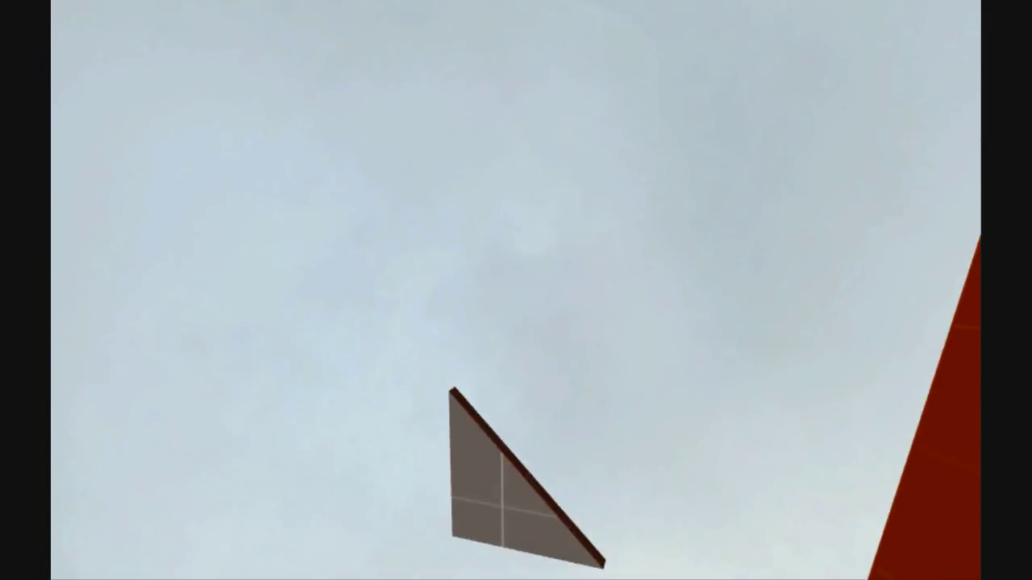
left_click(516, 290)
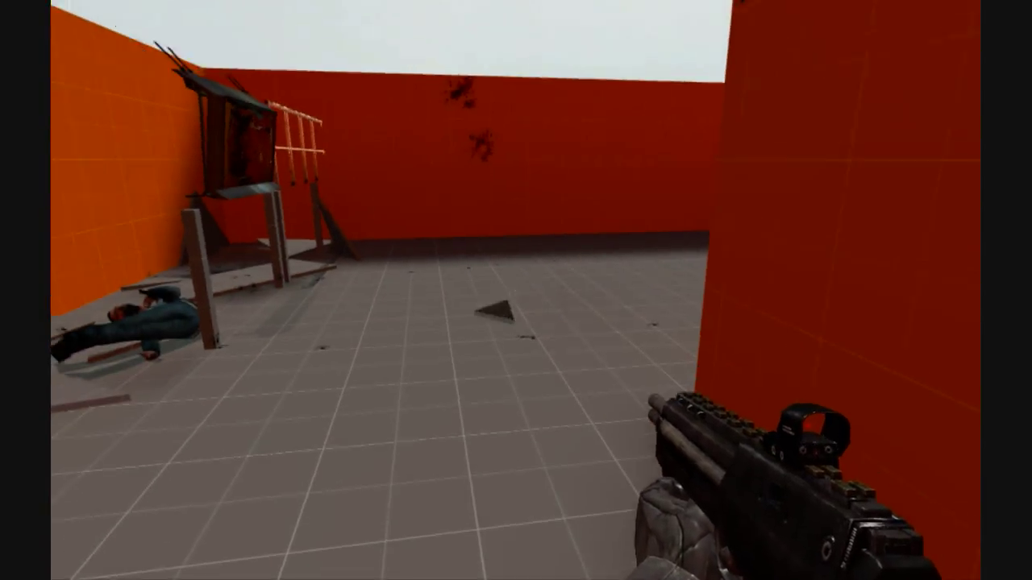
key("r")
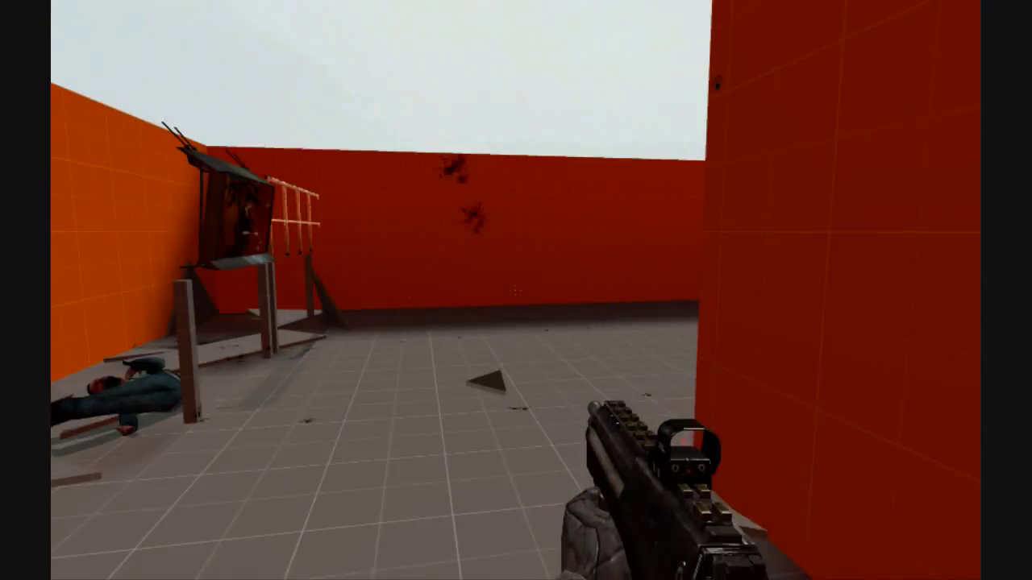